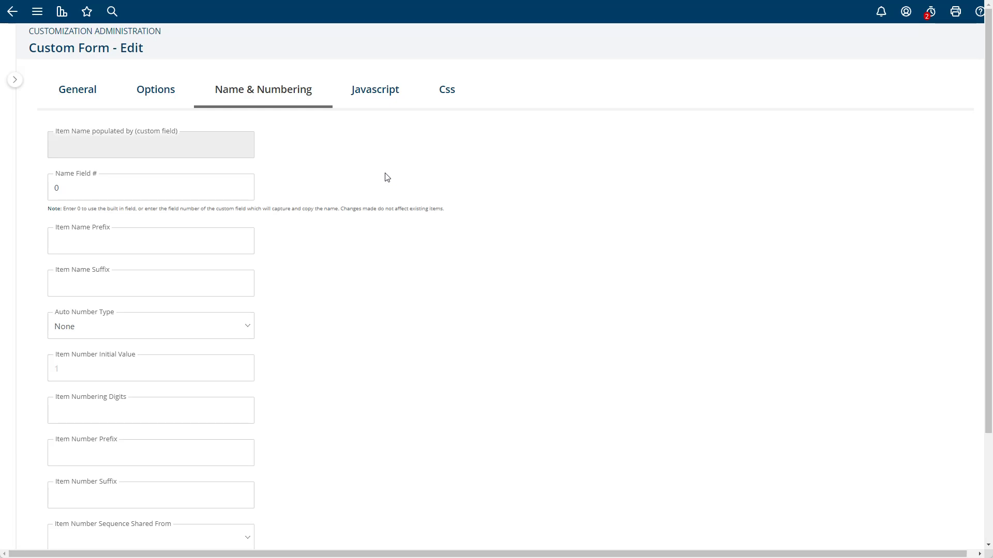
Try 5 as the Name Field # and restore it to 0.
{"action": "left_click", "coordinate": [91, 193]}
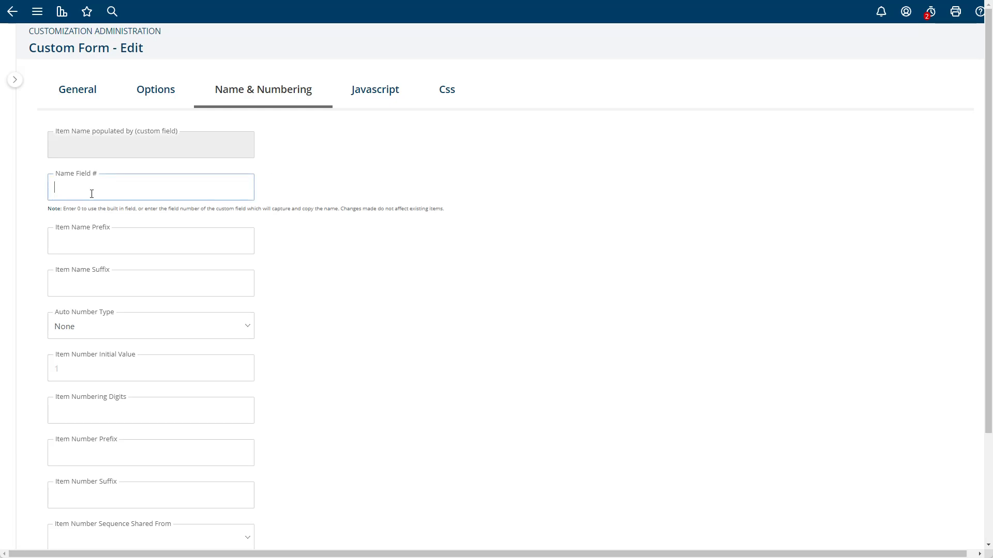
{"action": "type", "text": "5"}
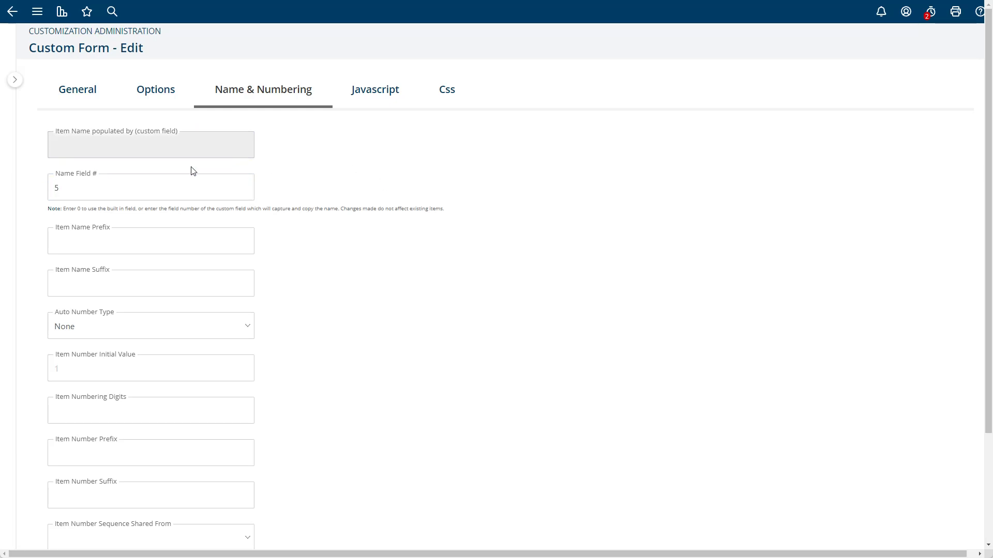
{"action": "left_click", "coordinate": [57, 190]}
{"action": "key", "text": "BackSpace"}
{"action": "type", "text": "0"}
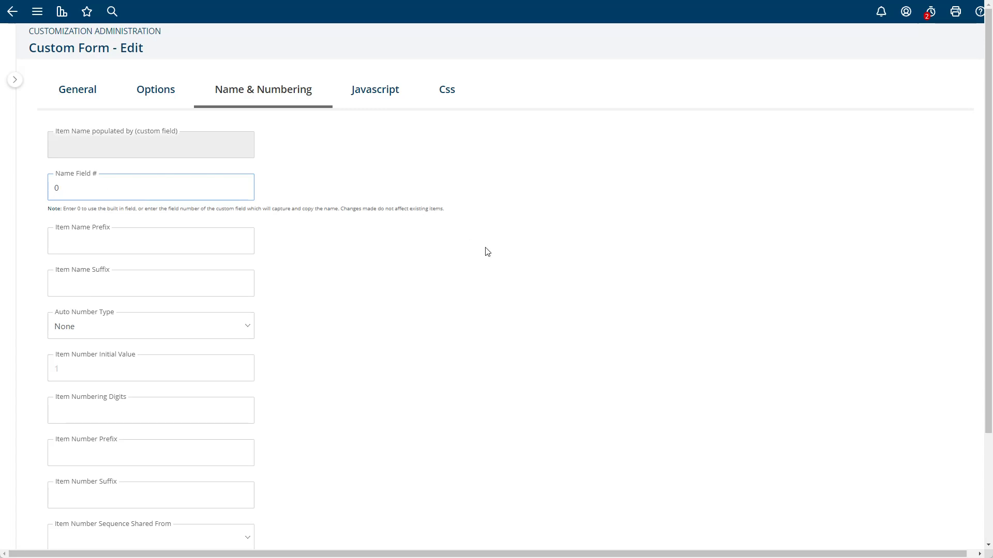
Enter "Prefix-" as the Item Name Prefix and "-Suffix" as the Item Name Suffix.
{"action": "scroll", "coordinate": [487, 252], "scroll_direction": "down", "scroll_amount": 3}
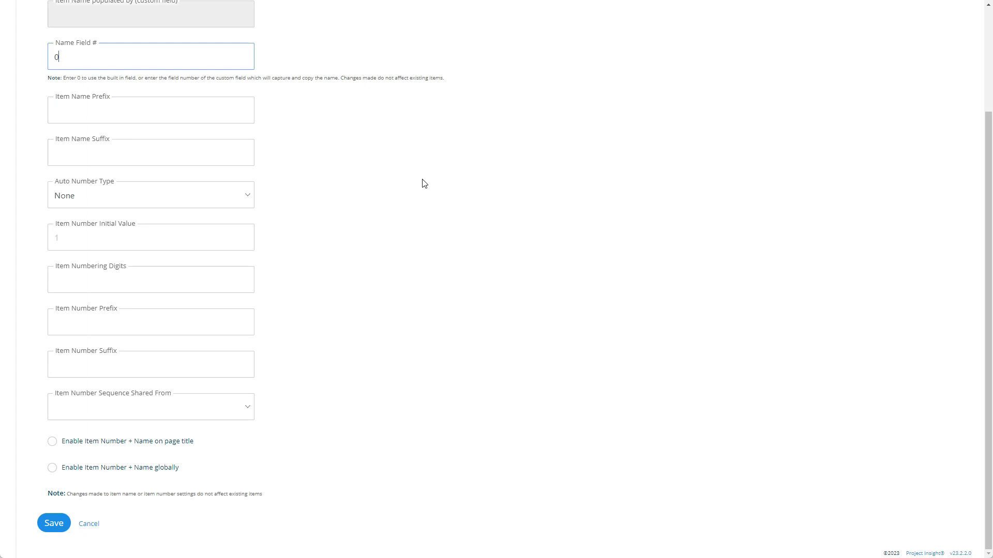
{"action": "scroll", "coordinate": [94, 148], "scroll_direction": "up", "scroll_amount": 2}
{"action": "scroll", "coordinate": [211, 171], "scroll_direction": "down", "scroll_amount": 2}
{"action": "left_click", "coordinate": [66, 114]}
{"action": "type", "text": "-"}
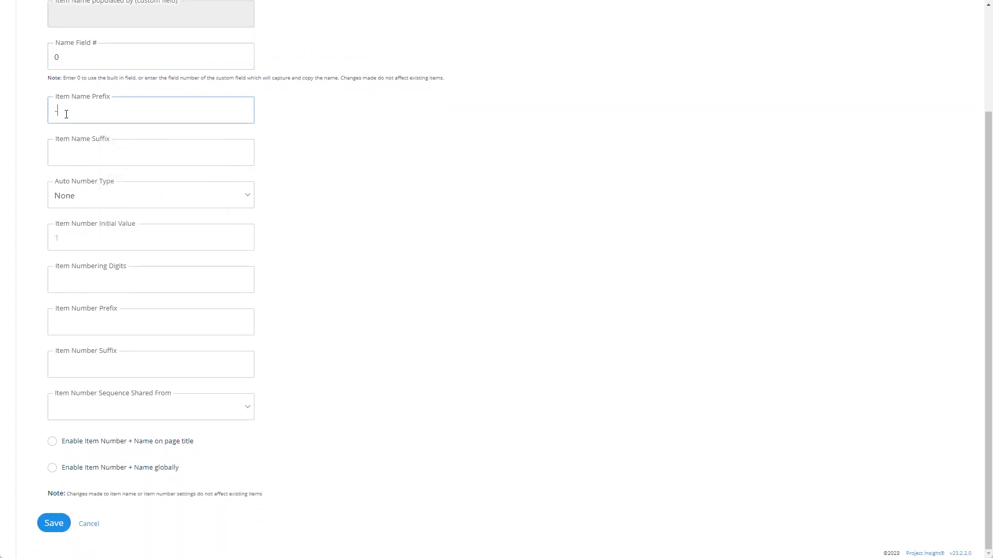
{"action": "type", "text": "Prefix-"}
{"action": "left_click", "coordinate": [69, 152]}
{"action": "type", "text": "-"}
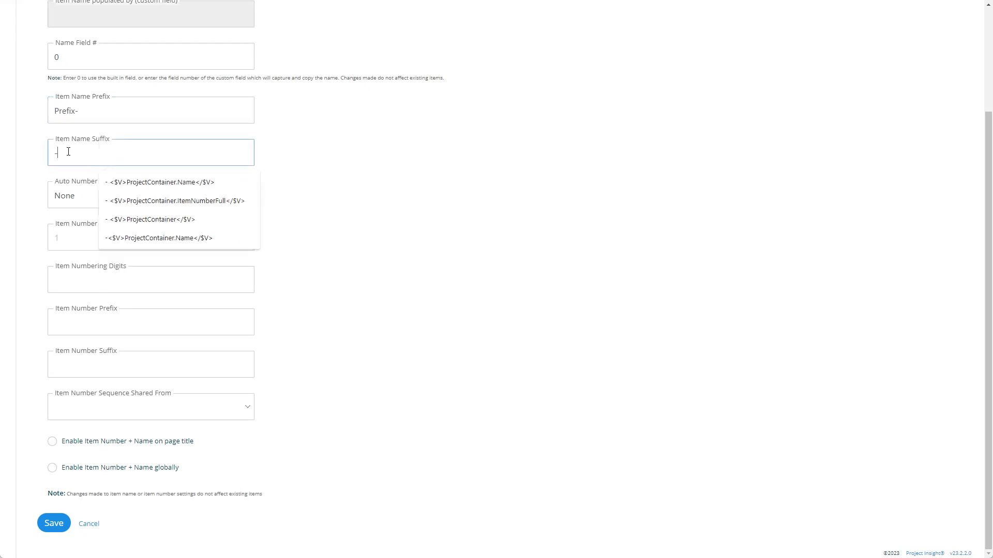
{"action": "type", "text": "Suffix"}
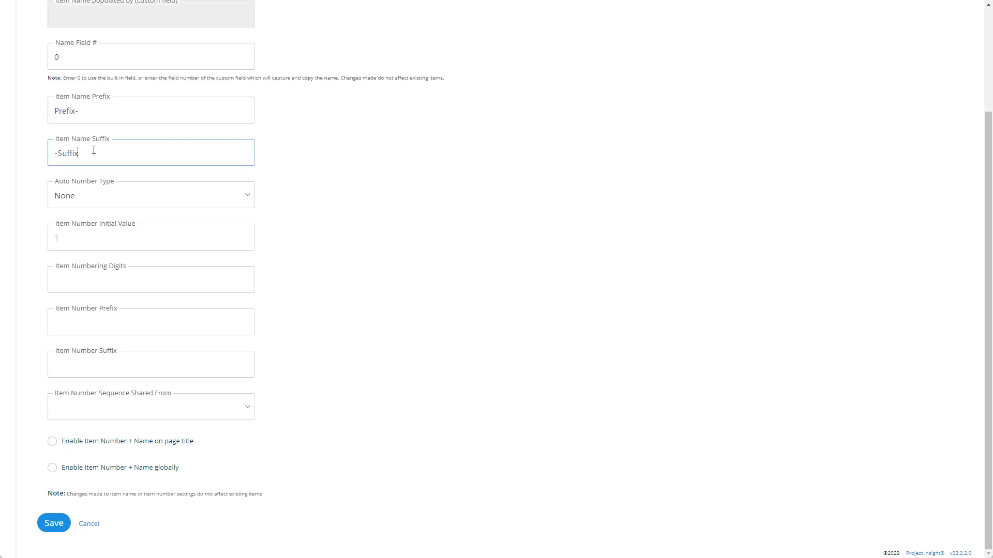
Clear both the Item Name Suffix and the Item Name Prefix.
{"action": "left_click_drag", "start_coordinate": [93, 150], "coordinate": [54, 151]}
{"action": "key", "text": "BackSpace"}
{"action": "key", "text": "shift+Tab"}
{"action": "key", "text": "BackSpace"}
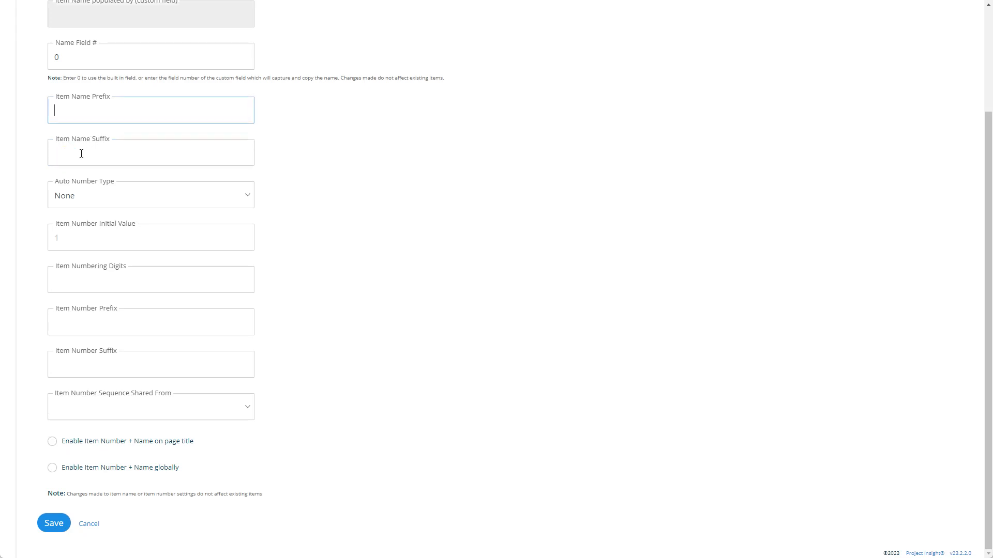
Fill the Item Name Suffix with the suggested "- <$V>ProjectContainer.Name</$V>" variable.
{"action": "left_click", "coordinate": [82, 153]}
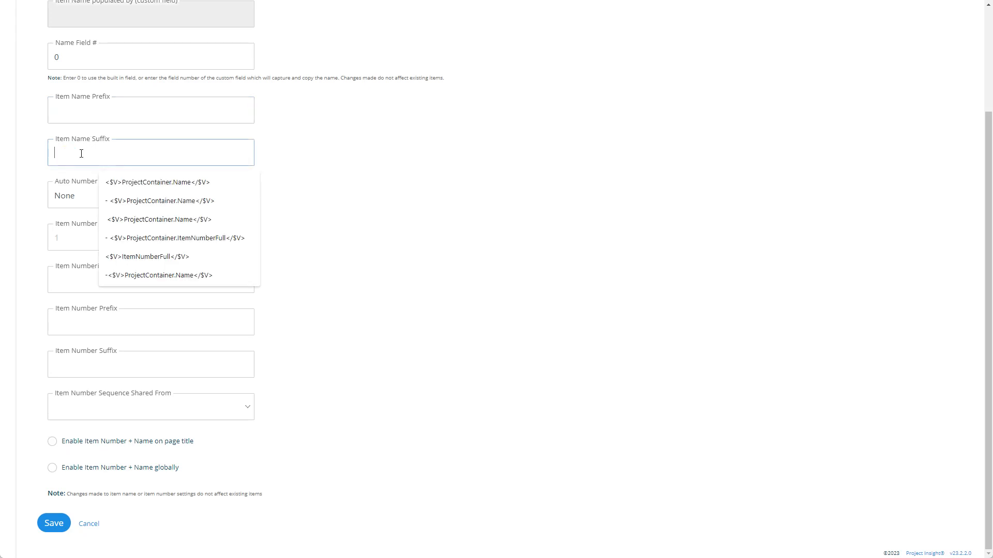
{"action": "left_click", "coordinate": [167, 202]}
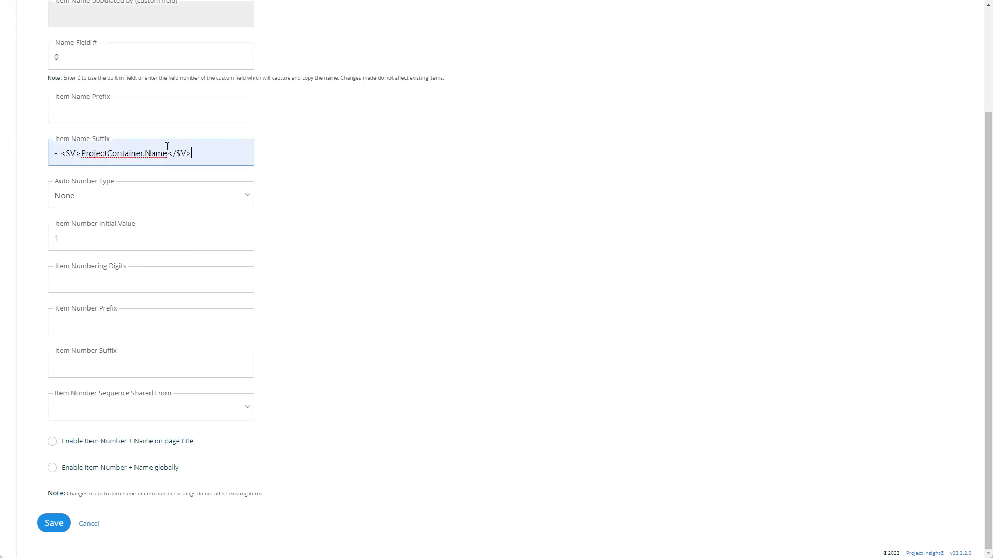
{"action": "left_click_drag", "start_coordinate": [194, 154], "coordinate": [36, 154]}
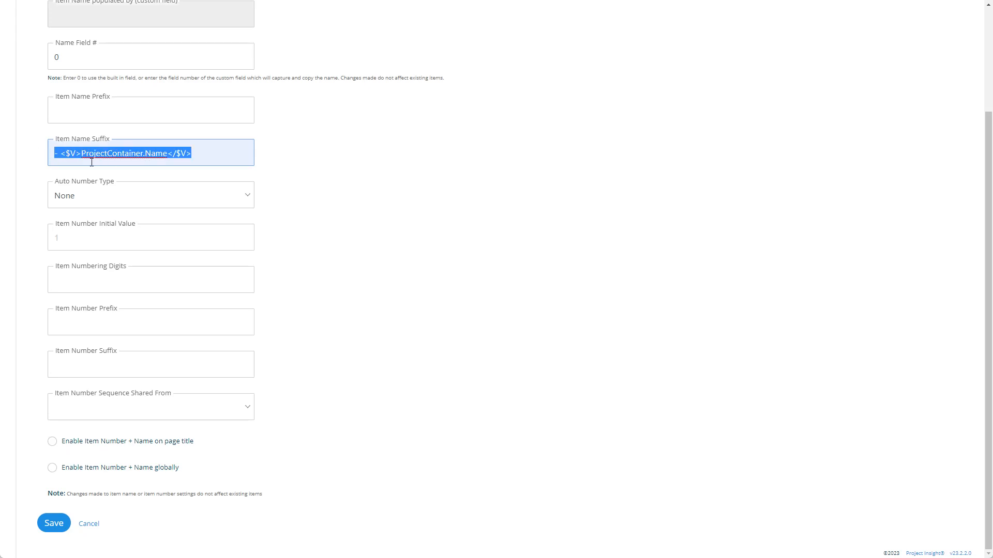
{"action": "left_click", "coordinate": [329, 162]}
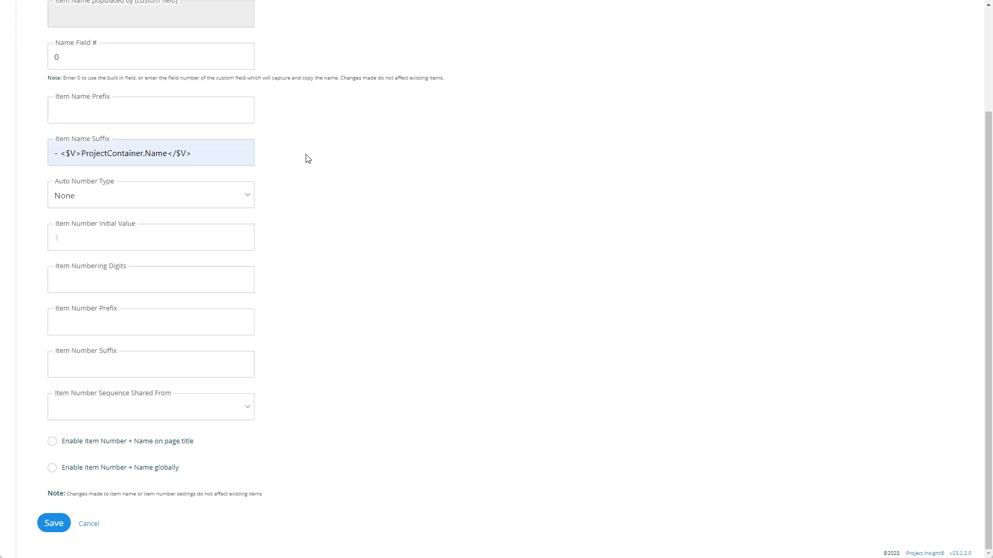
Remove the project container name variable from the Item Name Suffix.
{"action": "scroll", "coordinate": [326, 161], "scroll_direction": "up", "scroll_amount": 3}
{"action": "scroll", "coordinate": [259, 158], "scroll_direction": "down", "scroll_amount": 3}
{"action": "left_click", "coordinate": [196, 150]}
{"action": "left_click_drag", "start_coordinate": [215, 153], "coordinate": [42, 155]}
{"action": "key", "text": "BackSpace"}
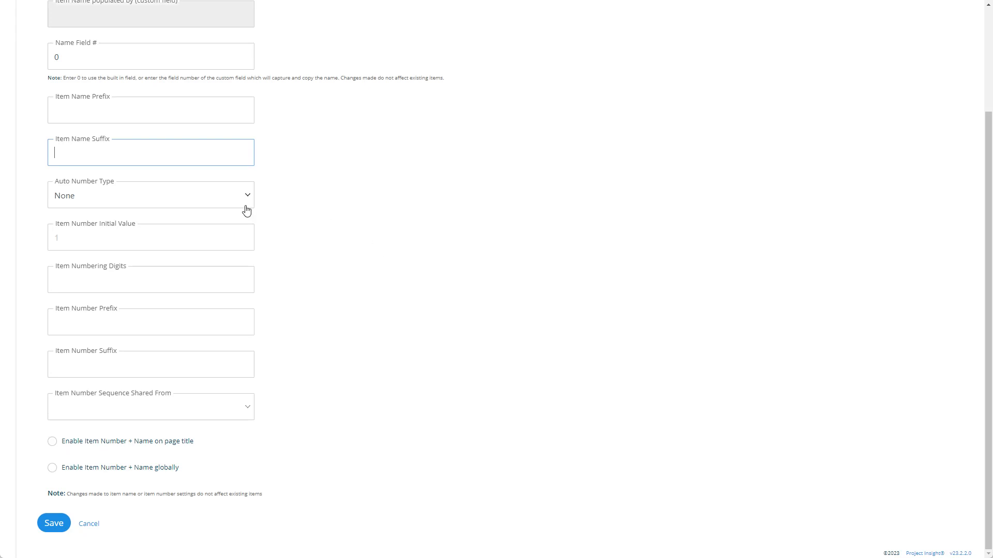
{"action": "left_click", "coordinate": [346, 207]}
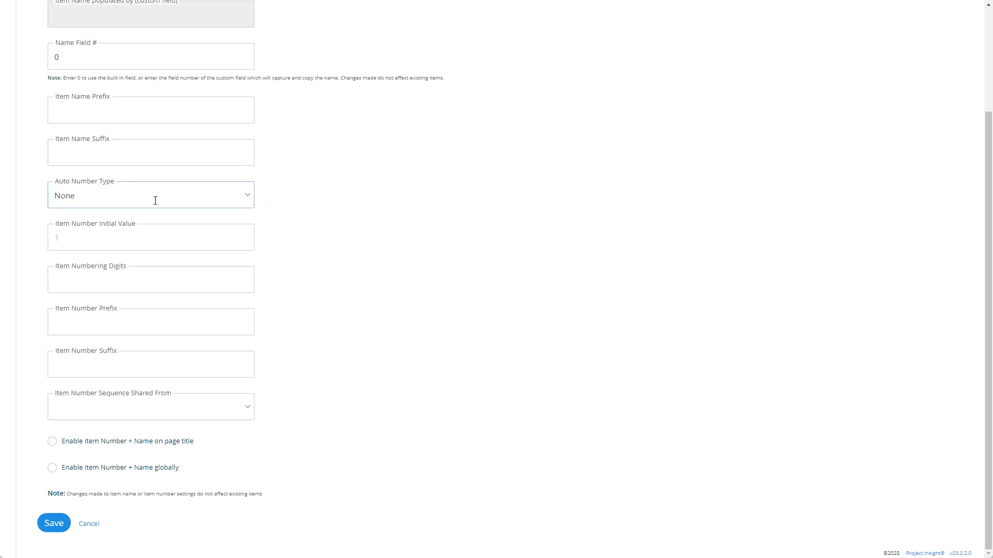
Try Individual and Global as the Auto Number Type.
{"action": "left_click", "coordinate": [246, 207]}
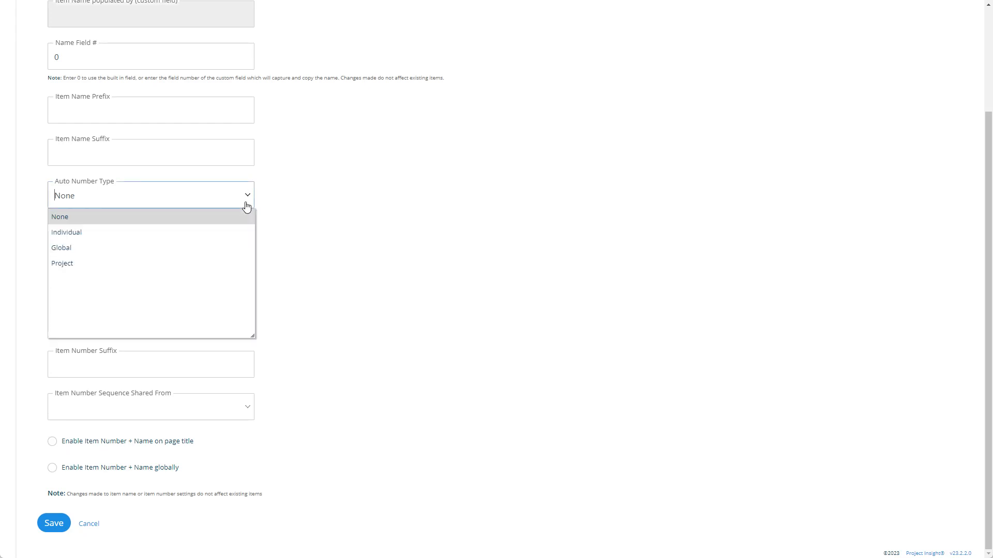
{"action": "left_click", "coordinate": [102, 233]}
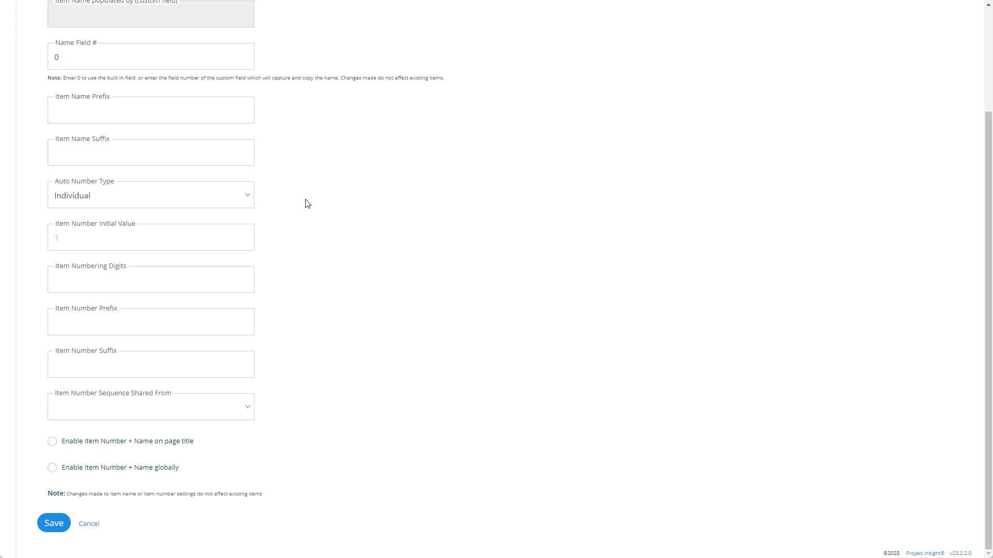
{"action": "scroll", "coordinate": [305, 199], "scroll_direction": "up", "scroll_amount": 1}
{"action": "scroll", "coordinate": [305, 199], "scroll_direction": "down", "scroll_amount": 1}
{"action": "left_click", "coordinate": [240, 200]}
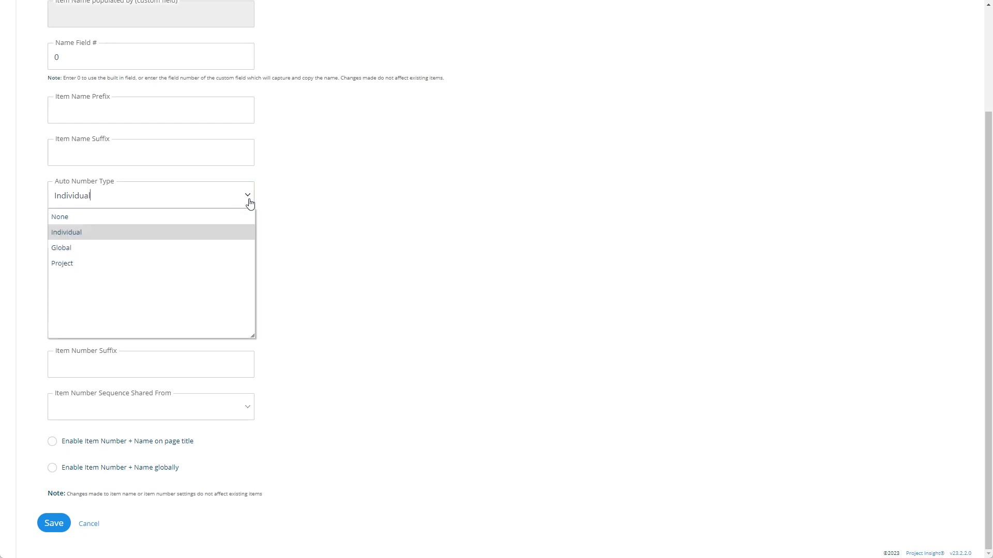
{"action": "left_click", "coordinate": [133, 247]}
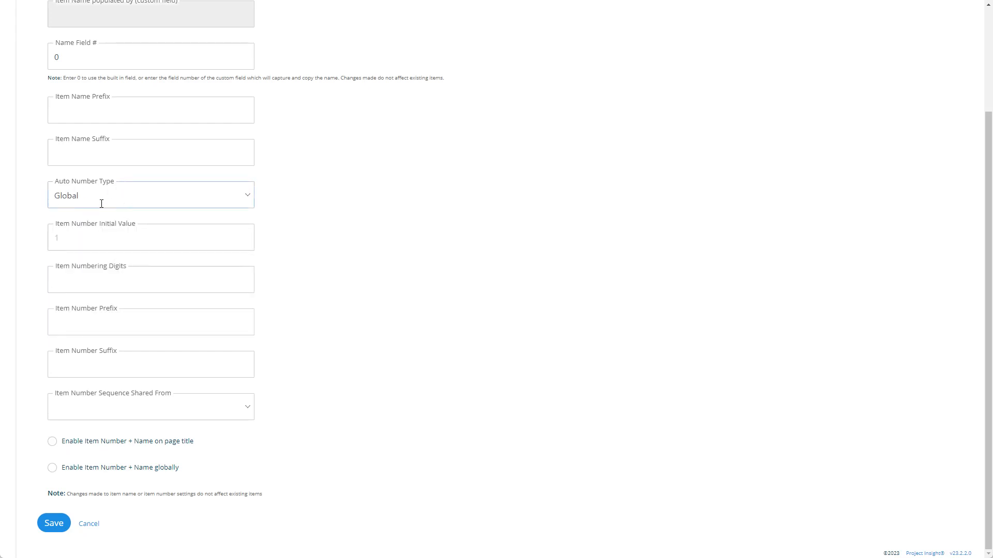
Set the Auto Number Type to Project.
{"action": "left_click", "coordinate": [247, 207]}
{"action": "left_click", "coordinate": [94, 263]}
{"action": "left_click", "coordinate": [248, 206]}
{"action": "left_click", "coordinate": [360, 228]}
Set the Item Number Initial Value to 10000 and the Item Numbering Digits to 5, dismissing any alerts.
{"action": "left_click", "coordinate": [101, 231]}
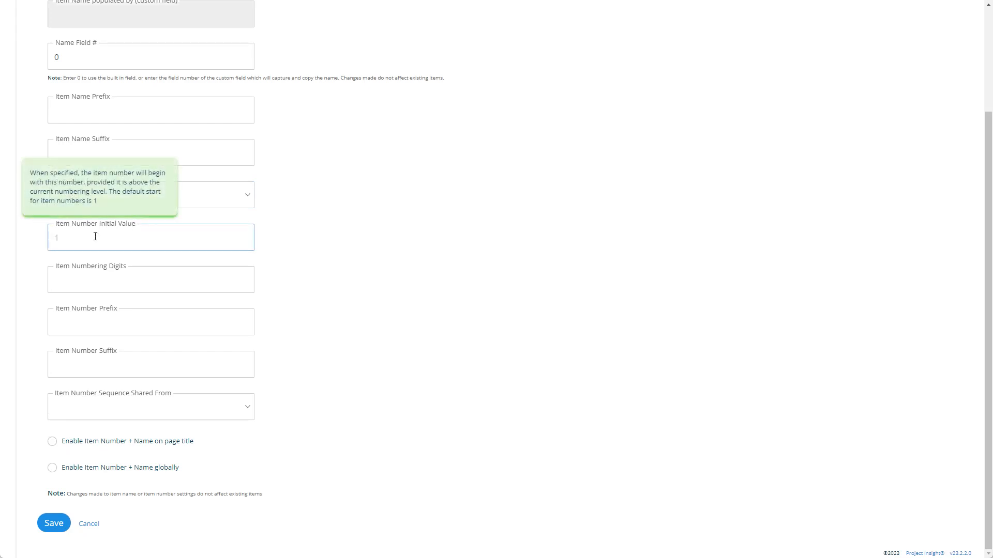
{"action": "type", "text": "1000"}
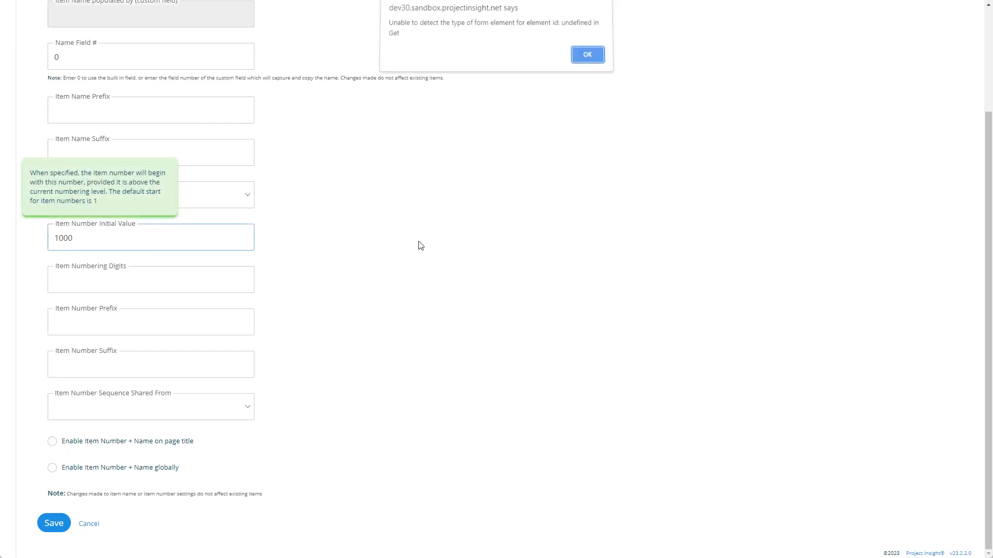
{"action": "left_click", "coordinate": [587, 54]}
{"action": "left_click", "coordinate": [181, 238]}
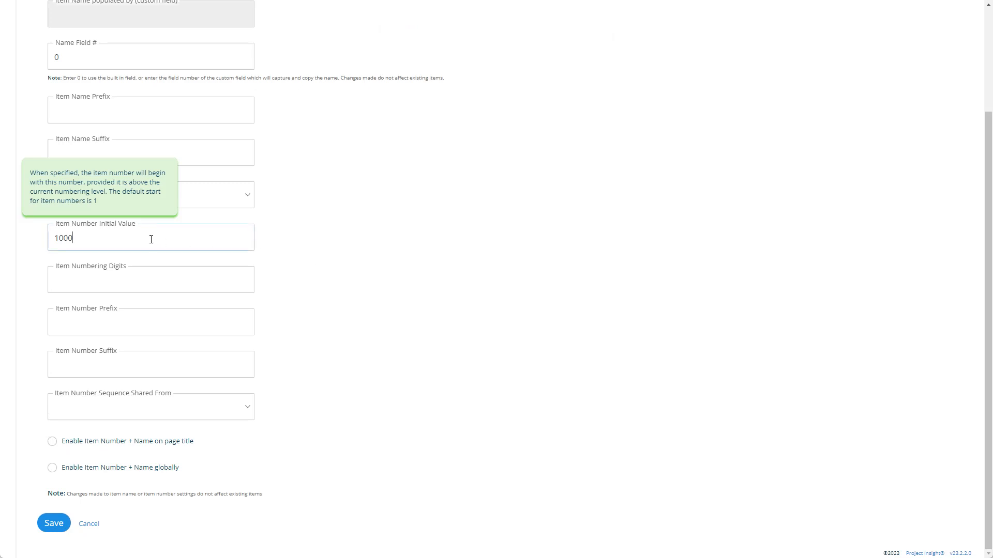
{"action": "type", "text": "0"}
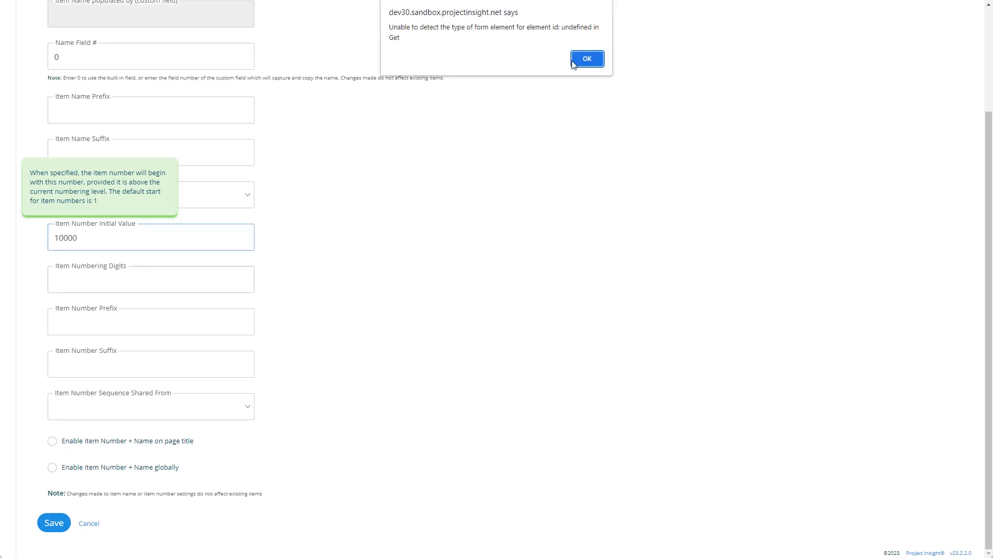
{"action": "left_click", "coordinate": [574, 61]}
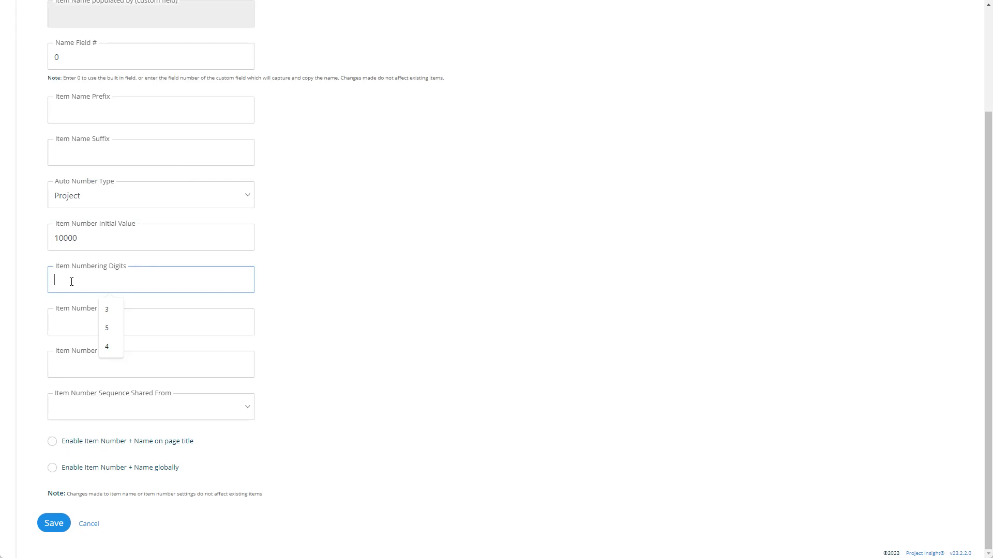
{"action": "type", "text": "5"}
Clear the Item Number Initial Value and the Item Numbering Digits, dismissing any alerts.
{"action": "left_click", "coordinate": [50, 239]}
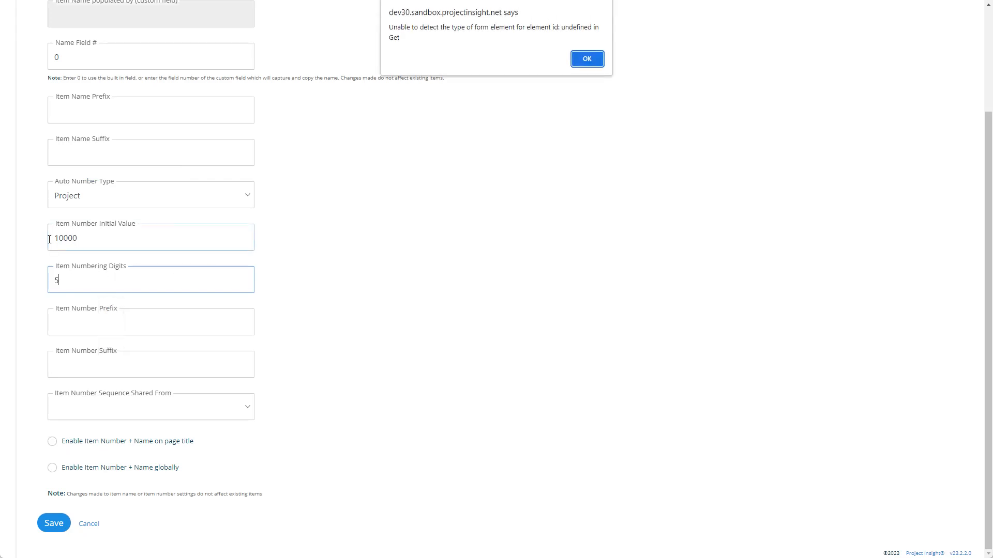
{"action": "key", "text": "Return"}
{"action": "key", "text": "BackSpace"}
{"action": "key", "text": "BackSpace"}
{"action": "key", "text": "BackSpace"}
{"action": "key", "text": "BackSpace"}
{"action": "key", "text": "BackSpace"}
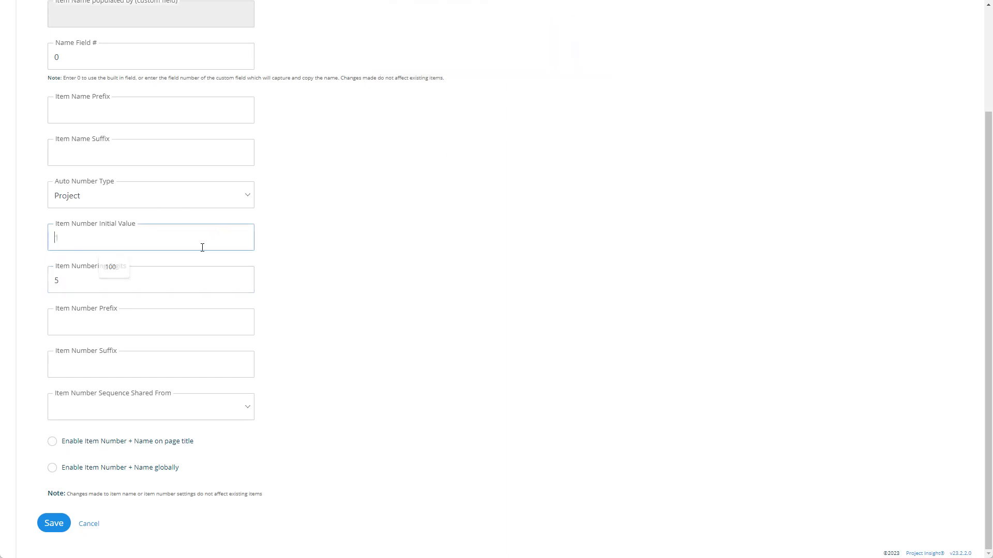
{"action": "left_click", "coordinate": [65, 283]}
{"action": "key", "text": "Return"}
{"action": "key", "text": "BackSpace"}
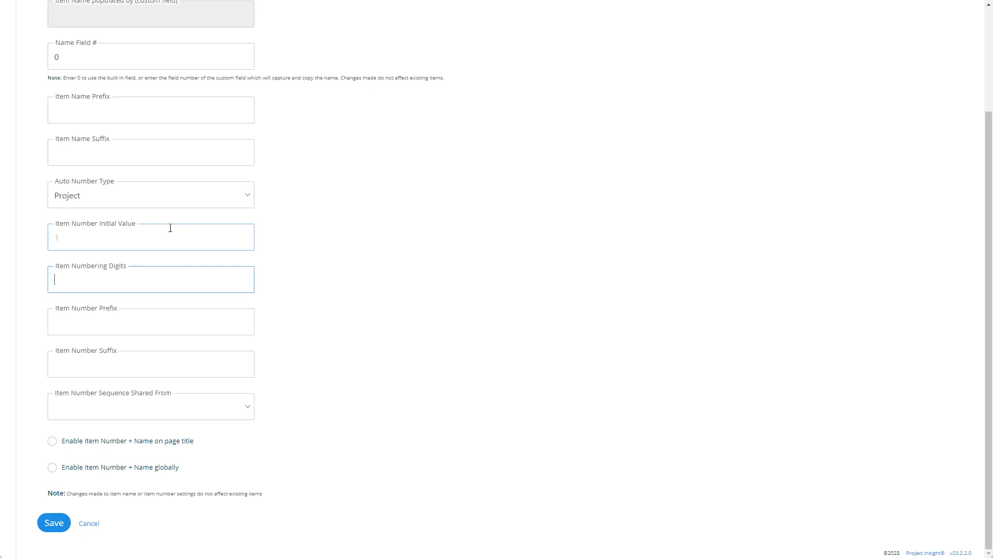
Try 00001 as the Item Number Initial Value and clear it again.
{"action": "left_click", "coordinate": [68, 235]}
{"action": "type", "text": "00001"}
{"action": "double_click", "coordinate": [73, 237]}
{"action": "key", "text": "BackSpace"}
{"action": "left_click", "coordinate": [62, 281]}
Enter "Prefix-" as the Item Number Prefix and "-Suffix" as the Item Number Suffix.
{"action": "left_click", "coordinate": [72, 324]}
{"action": "key", "text": "Return"}
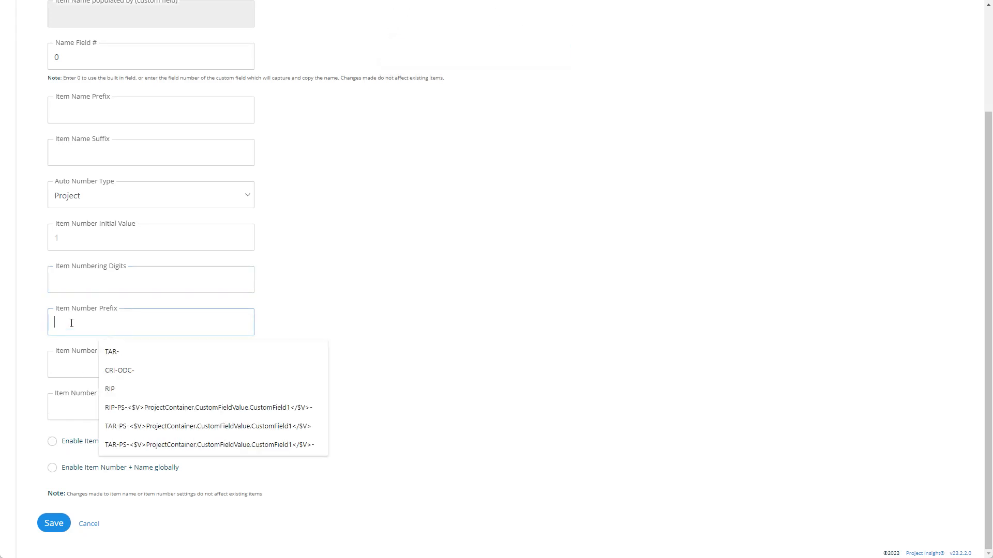
{"action": "type", "text": "Prefix-"}
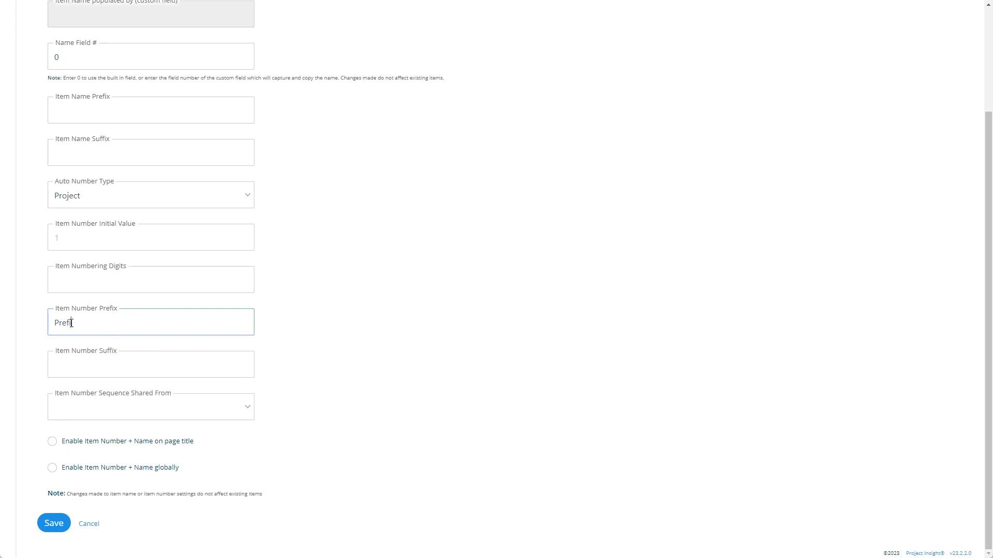
{"action": "left_click", "coordinate": [70, 370]}
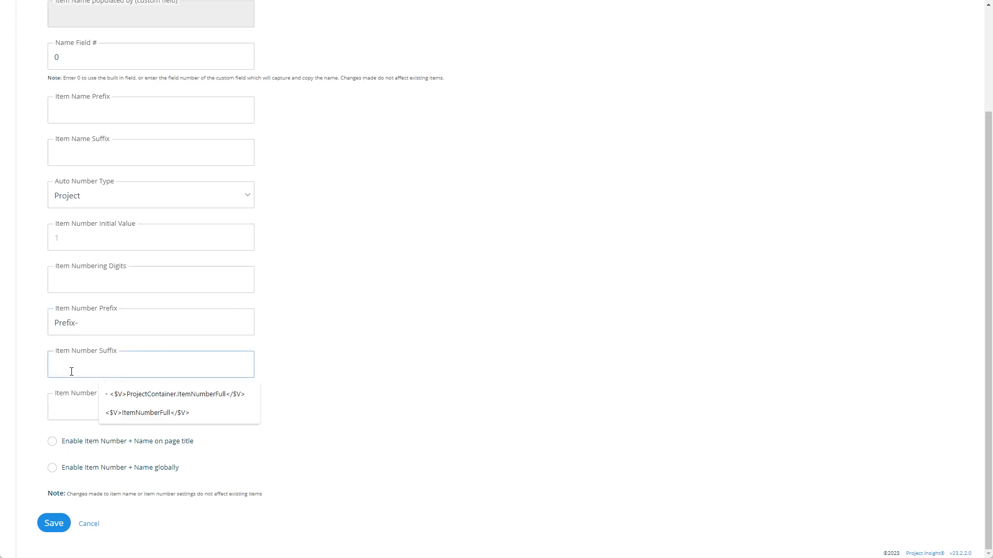
{"action": "type", "text": "Su"}
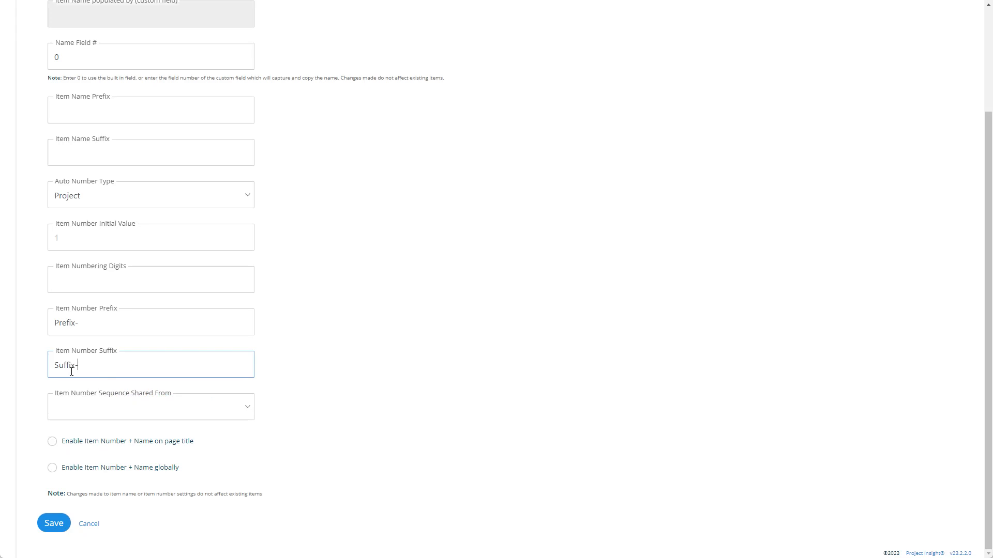
{"action": "type", "text": "ffix"}
{"action": "key", "text": "BackSpace"}
{"action": "key", "text": "BackSpace"}
{"action": "key", "text": "BackSpace"}
{"action": "key", "text": "BackSpace"}
{"action": "key", "text": "BackSpace"}
{"action": "key", "text": "BackSpace"}
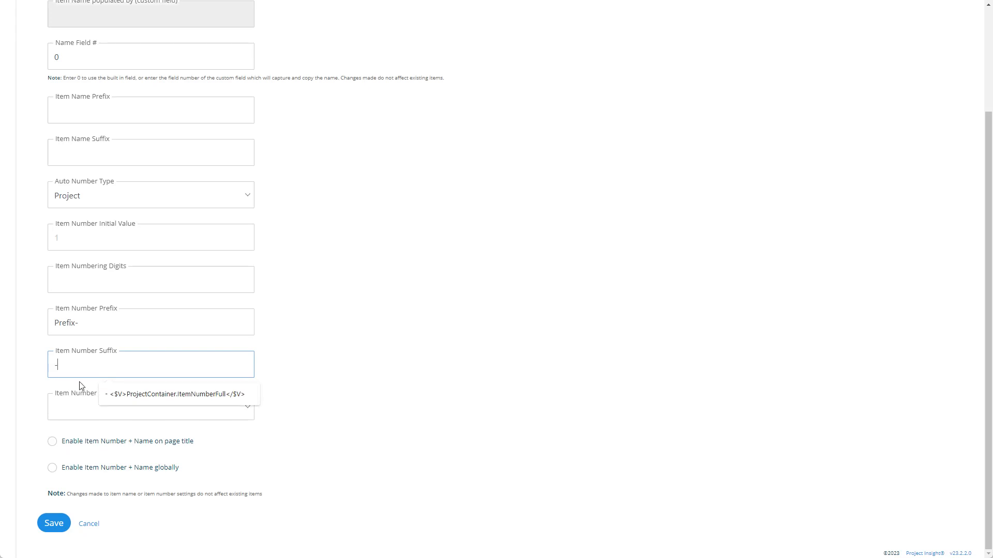
{"action": "type", "text": "-Suffix"}
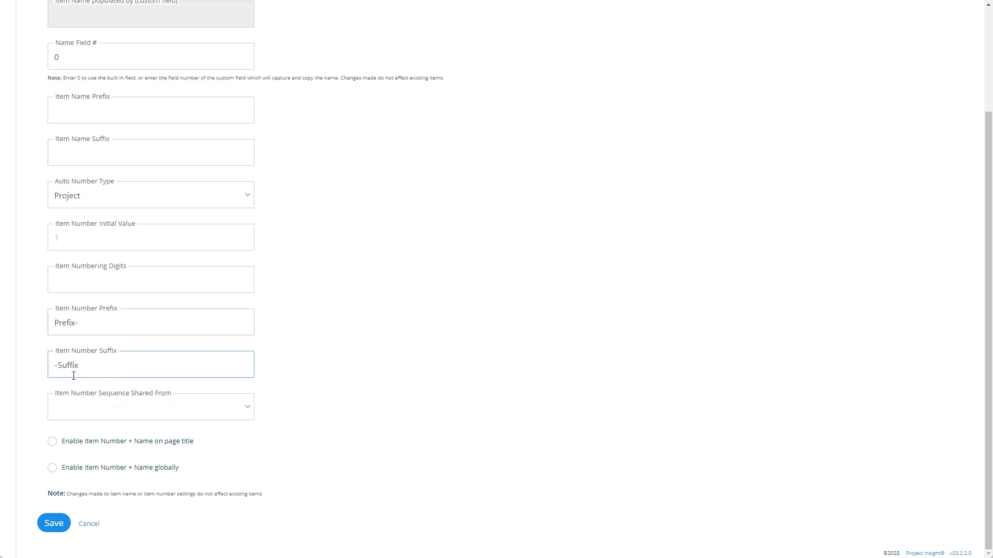
Clear both the Item Number Suffix and the Item Number Prefix.
{"action": "key", "text": "ctrl+a"}
{"action": "key", "text": "BackSpace"}
{"action": "left_click", "coordinate": [91, 326]}
{"action": "key", "text": "ctrl+a"}
{"action": "key", "text": "BackSpace"}
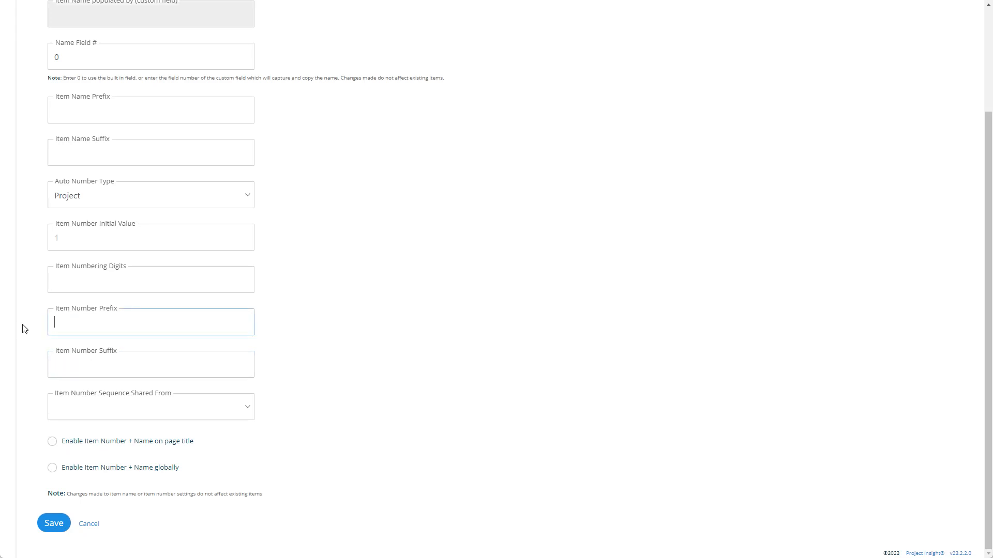
Open the choices for Item Number Sequence Shared From and close them without picking one.
{"action": "left_click", "coordinate": [40, 360]}
{"action": "left_click", "coordinate": [93, 410]}
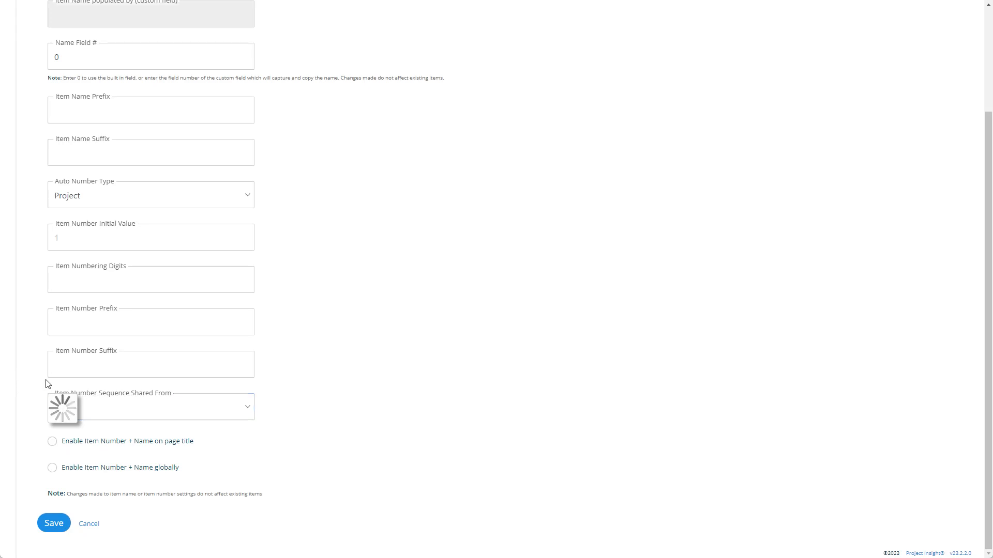
{"action": "left_click", "coordinate": [32, 398]}
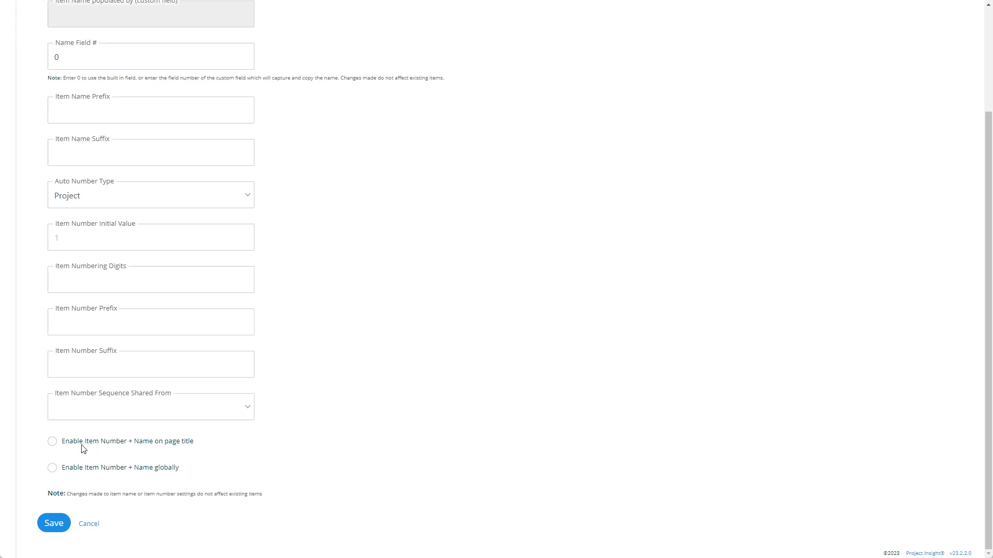
Toggle Enable Item Number + Name on page title and Enable Item Number + Name globally on and back off.
{"action": "left_click", "coordinate": [142, 447]}
{"action": "left_click", "coordinate": [129, 446]}
{"action": "left_click", "coordinate": [110, 473]}
{"action": "left_click", "coordinate": [116, 472]}
{"action": "scroll", "coordinate": [368, 436], "scroll_direction": "up", "scroll_amount": 3}
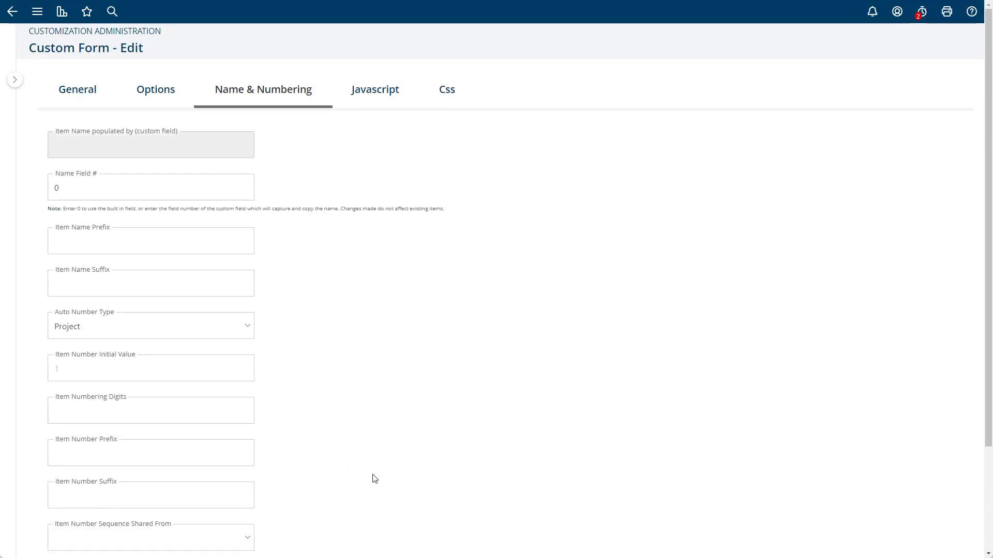